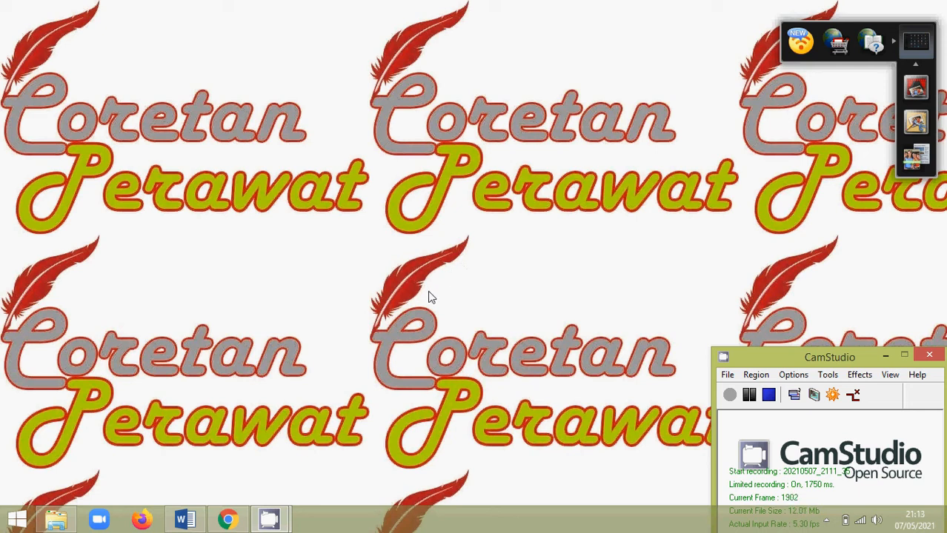
- Switch to the Word document CEK TYPO KARYA ILMIAH and look through both pages for typing errors
click(187, 521)
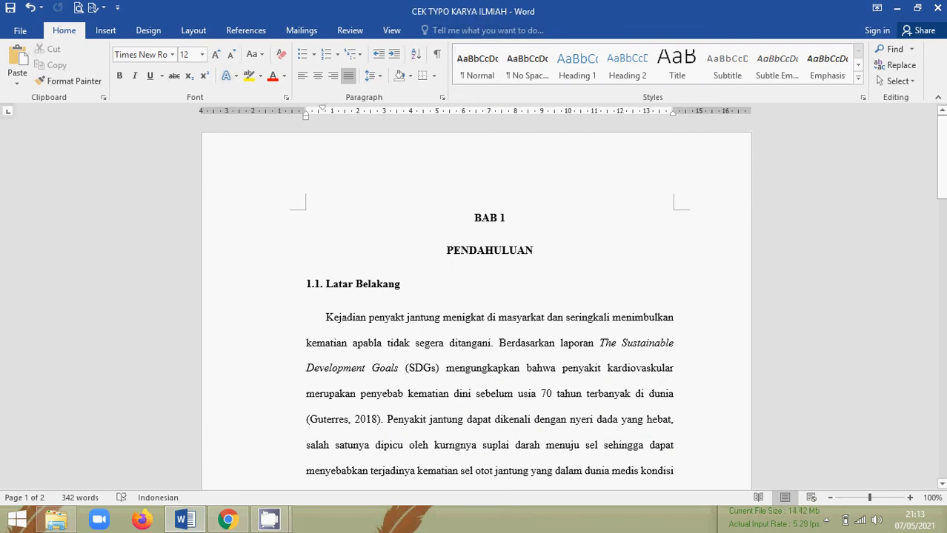
scroll(477, 296, down, 5)
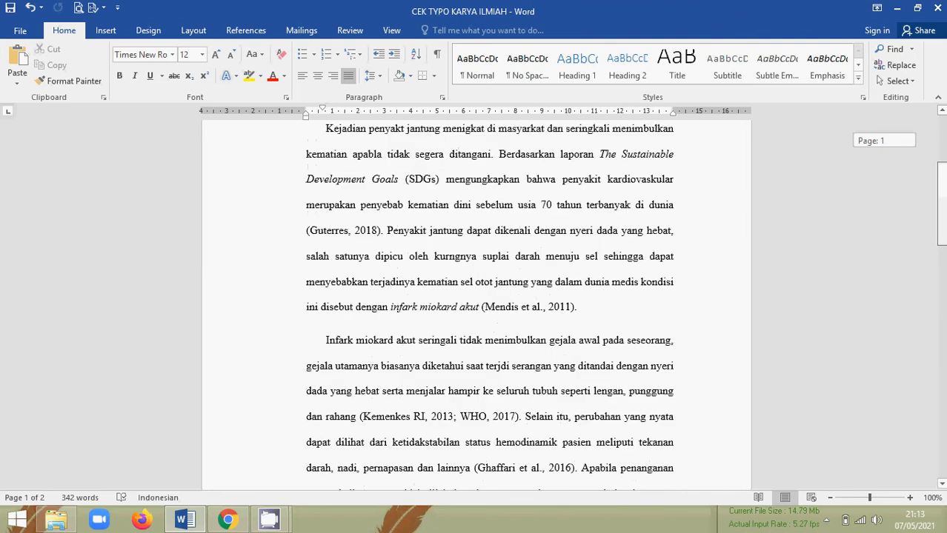
scroll(476, 296, down, 10)
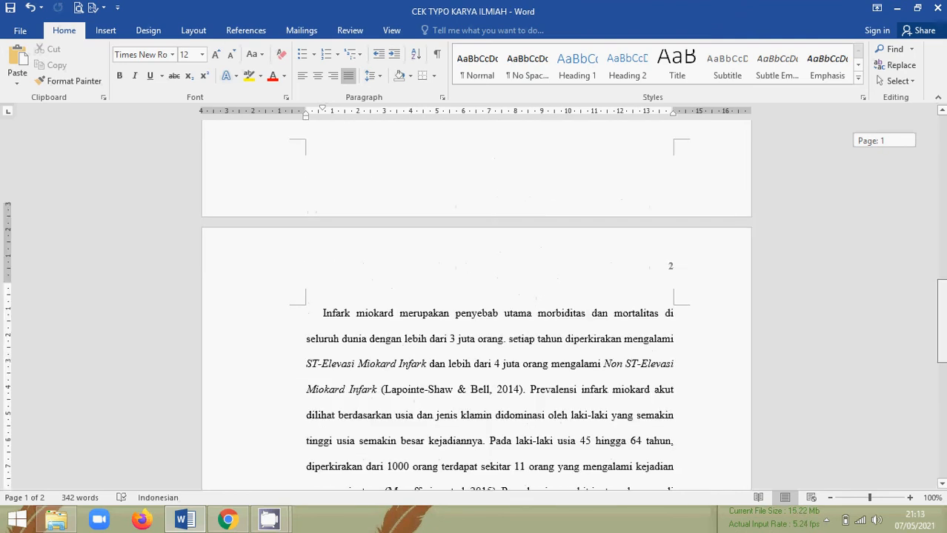
scroll(476, 296, down, 14)
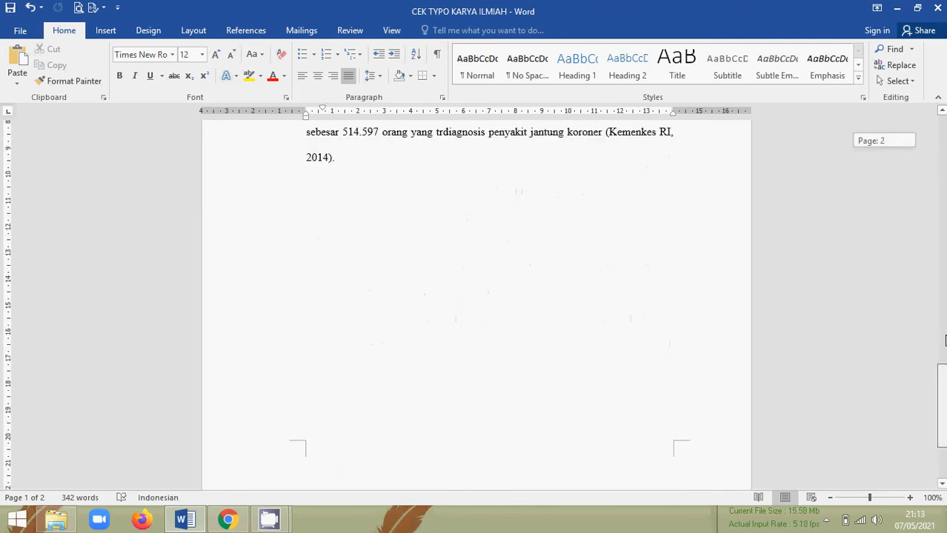
drag(945, 341, 944, 115)
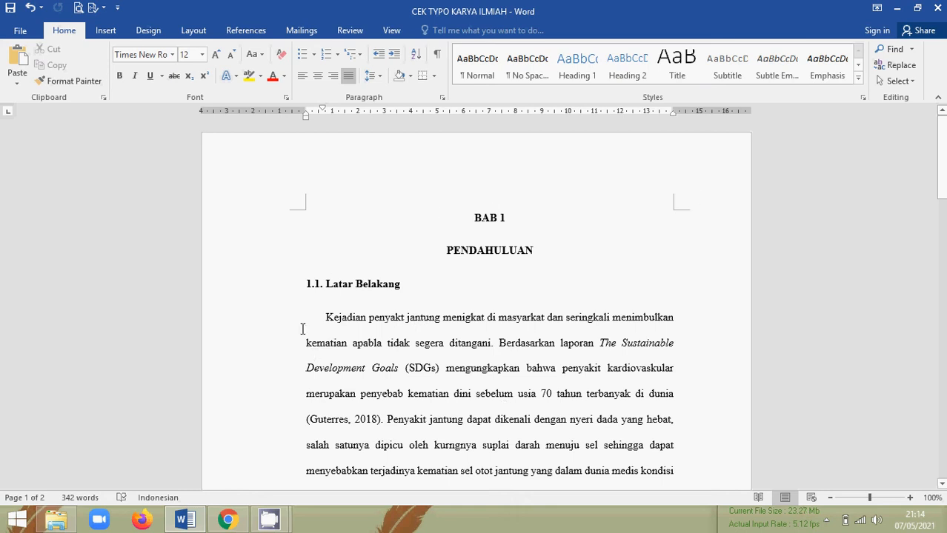
drag(943, 158, 943, 184)
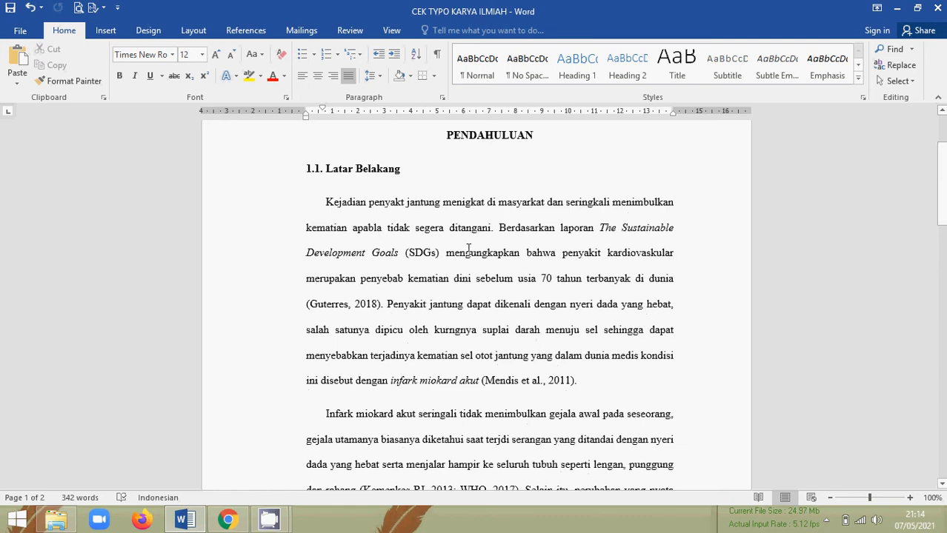
scroll(658, 152, up, 3)
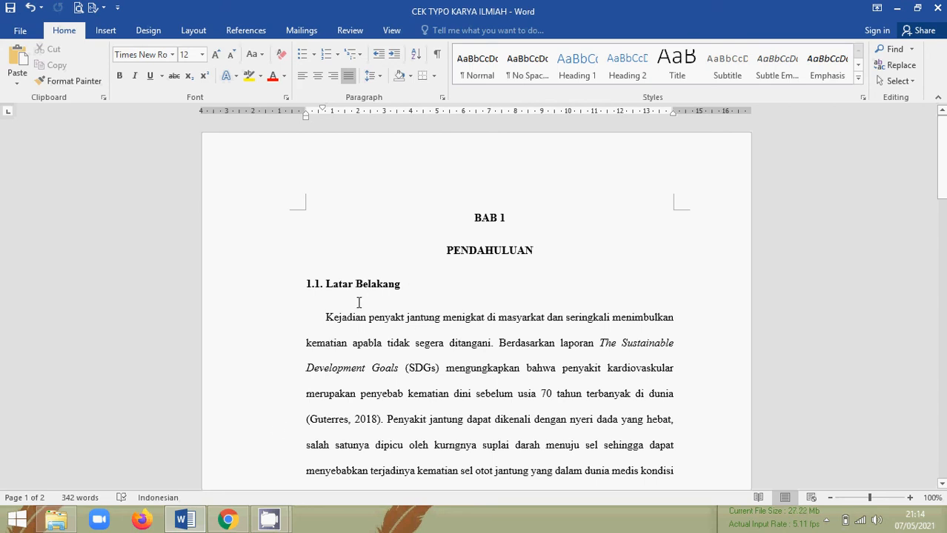
- Switch to Chrome, open Google Drive and upload the Word file CEK TYPO KARYA ILMIAH to My Drive
click(231, 521)
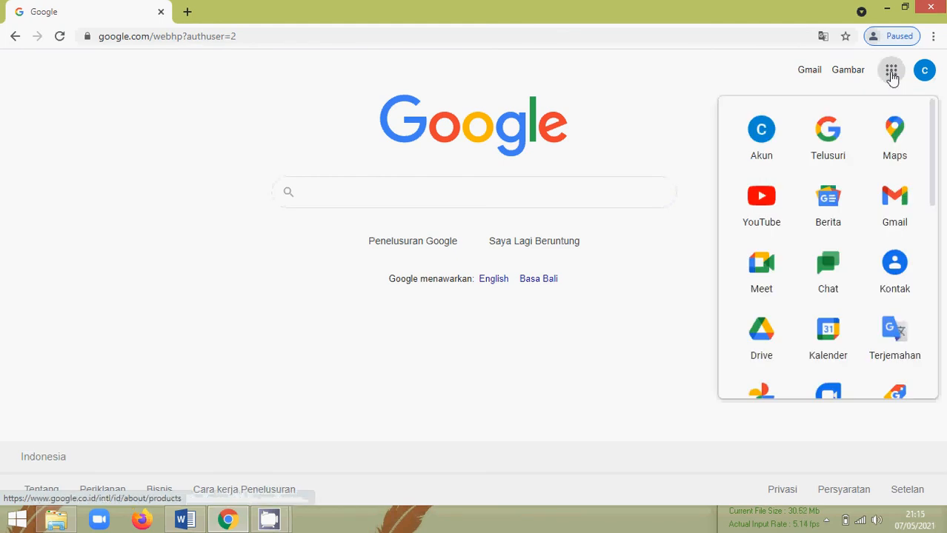
click(763, 334)
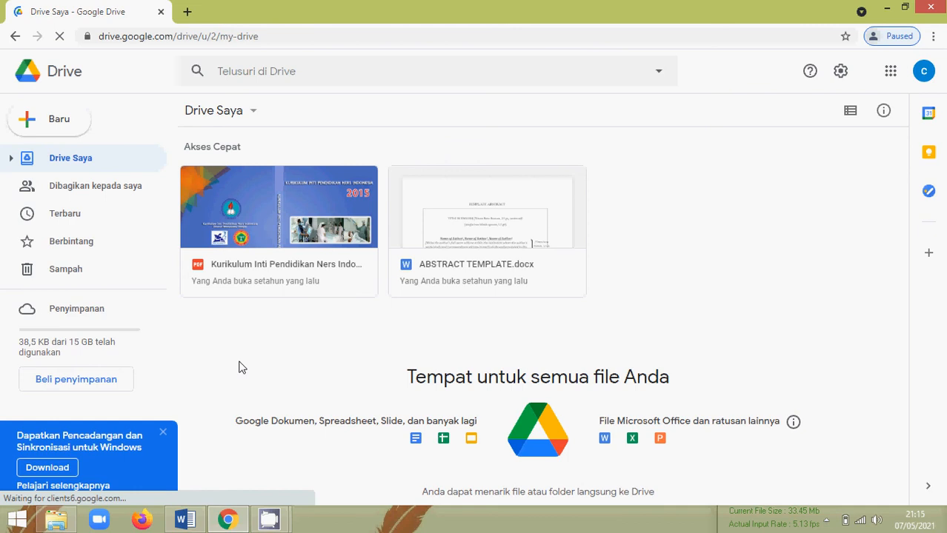
click(46, 122)
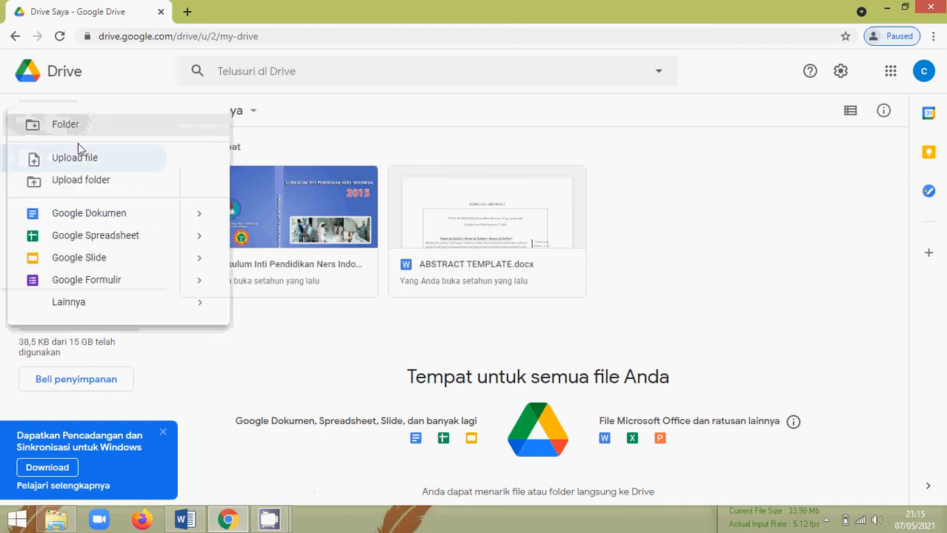
click(86, 160)
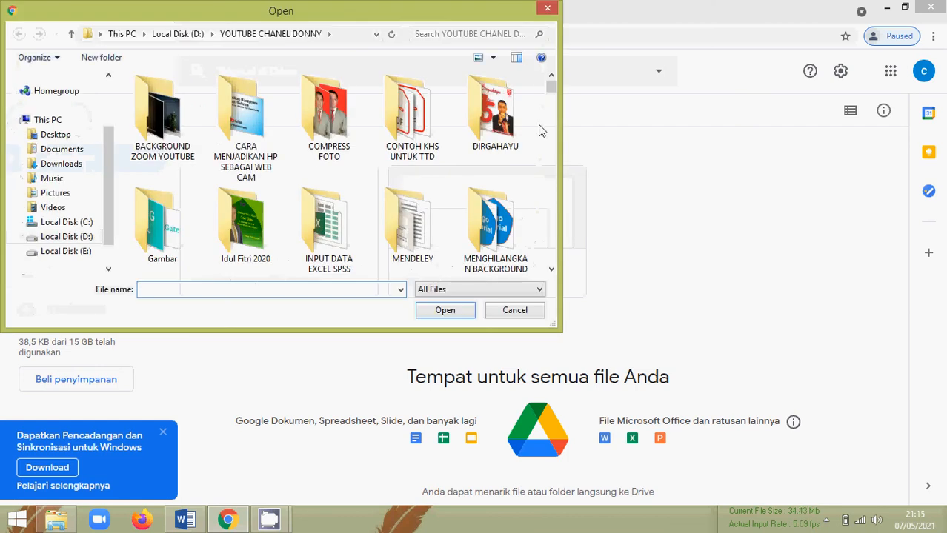
drag(550, 83, 551, 124)
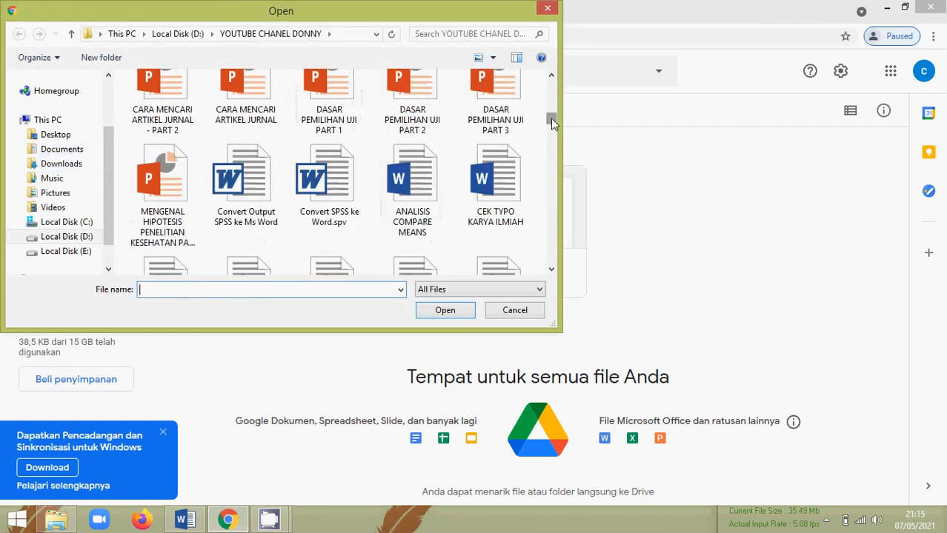
click(498, 189)
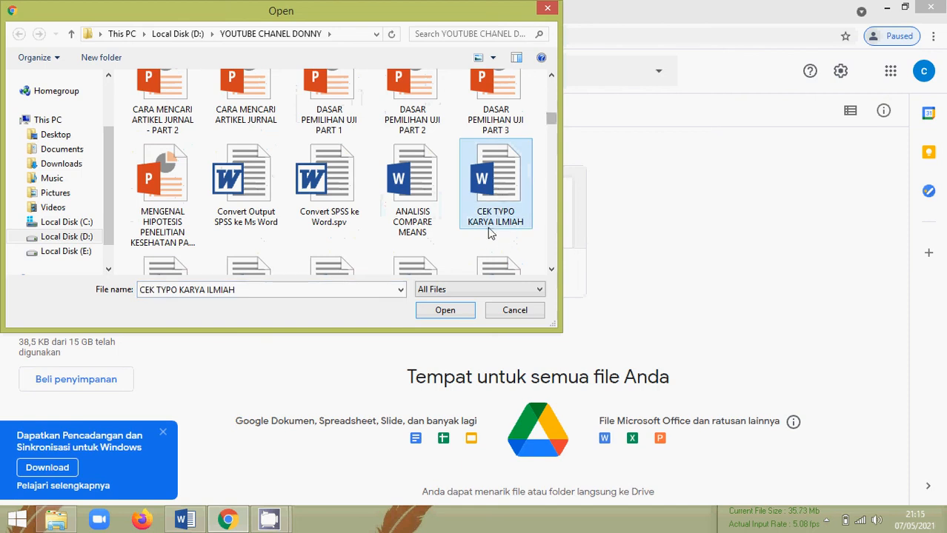
click(443, 311)
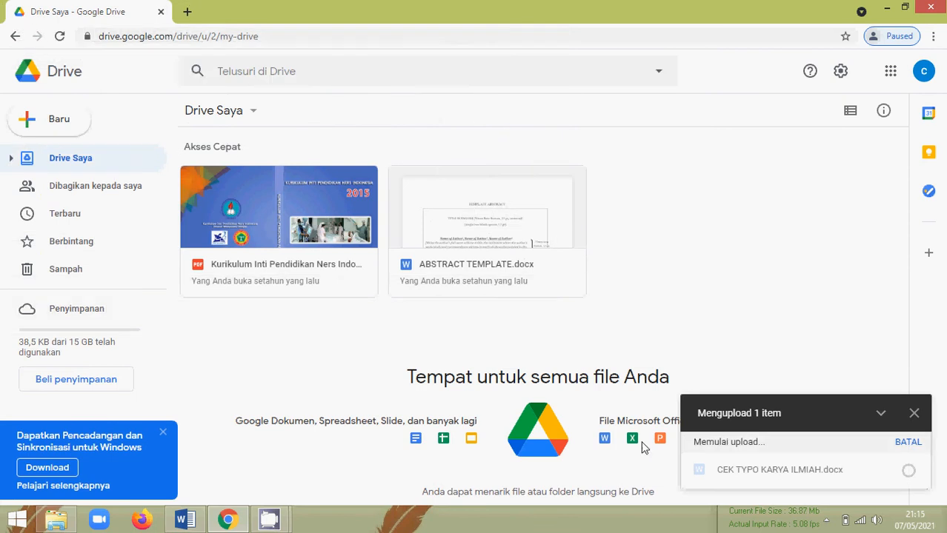
scroll(448, 400, down, 1)
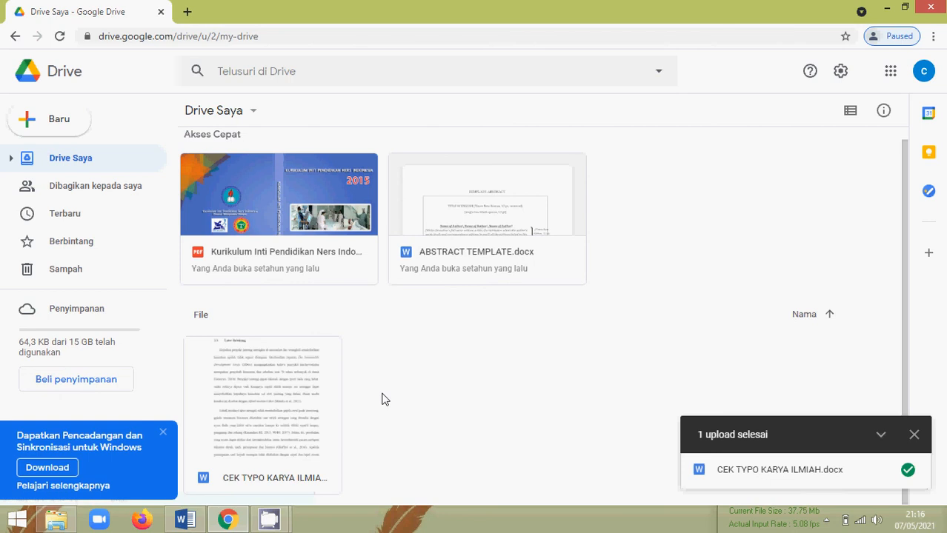
- Go to Google Docs and open the uploaded CEK TYPO KARYA ILMIAH document from the recent documents
click(890, 73)
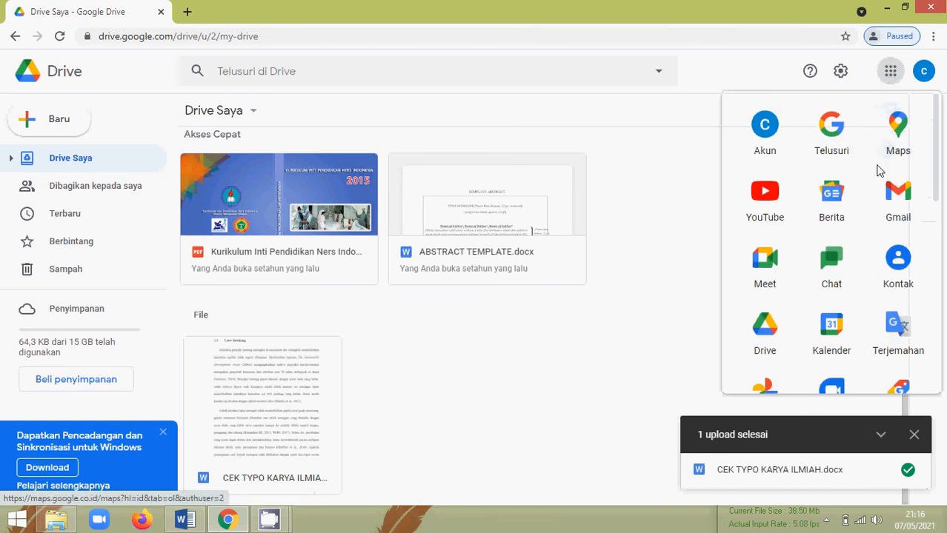
scroll(862, 183, down, 2)
scroll(837, 215, down, 1)
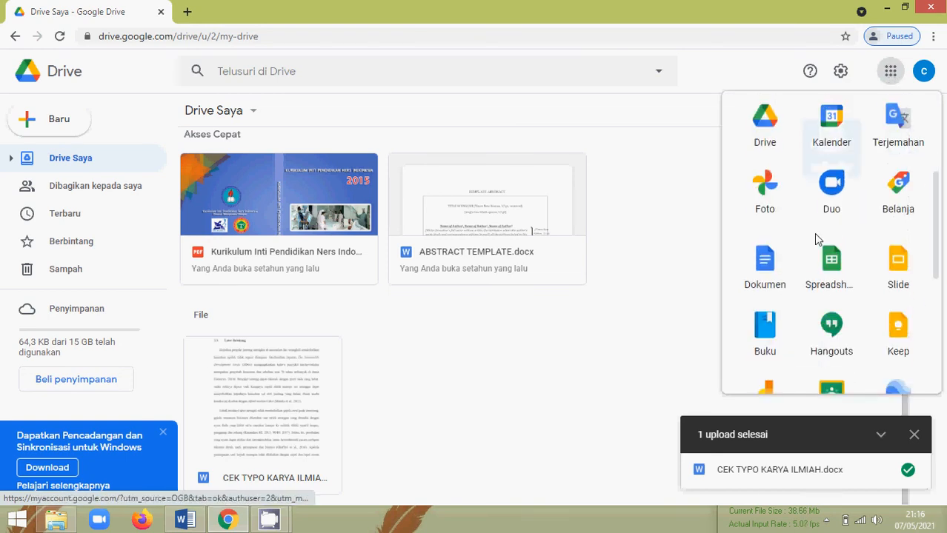
click(763, 264)
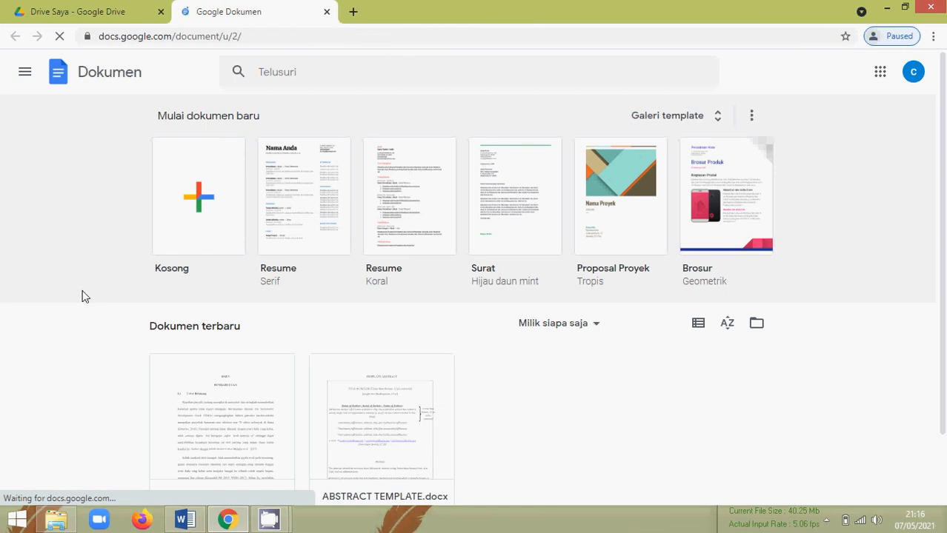
scroll(83, 296, down, 1)
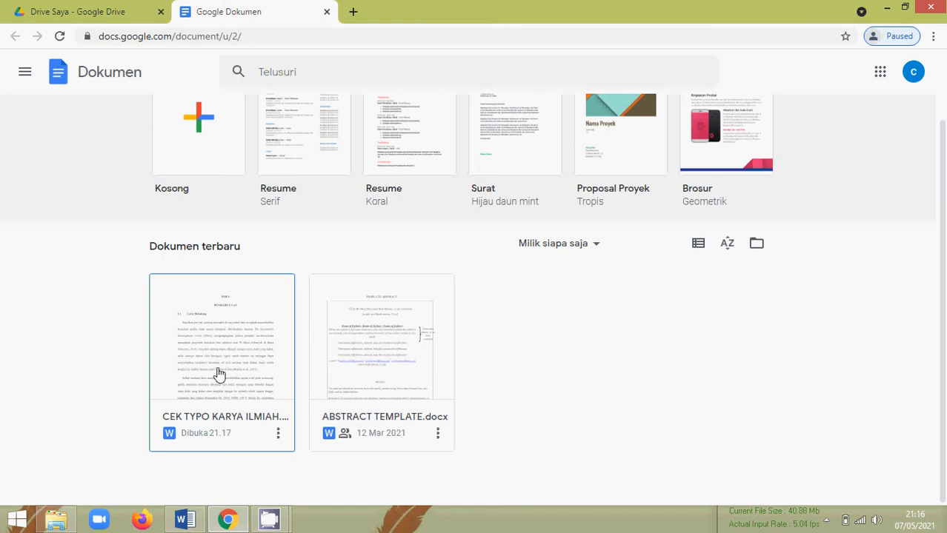
click(224, 362)
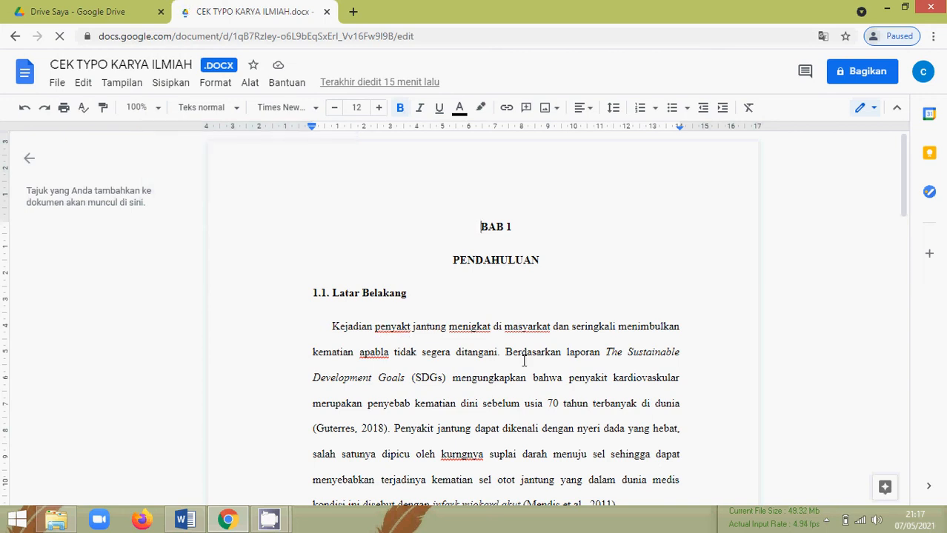
- Look over the underlined words in the document and start the spelling and grammar check
scroll(523, 362, down, 1)
scroll(523, 362, down, 1)
scroll(521, 358, down, 2)
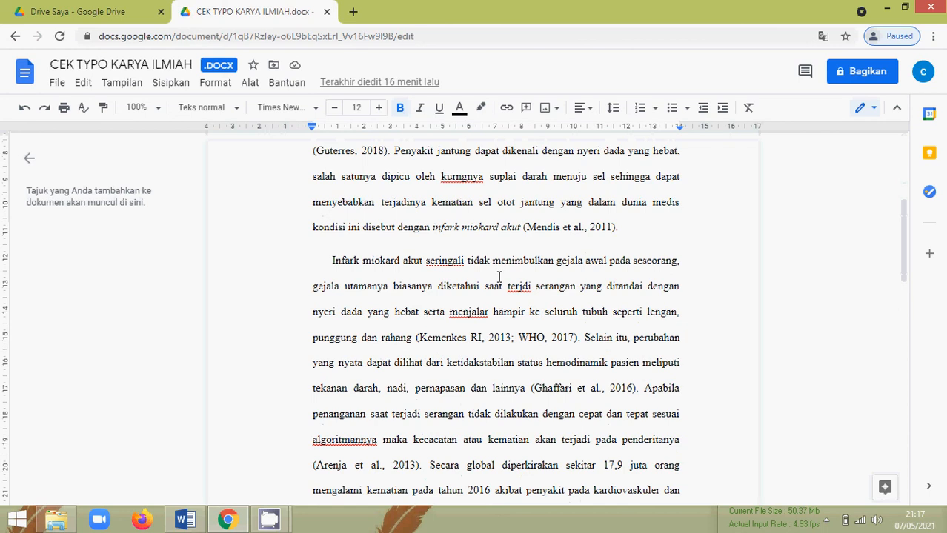
scroll(500, 265, up, 4)
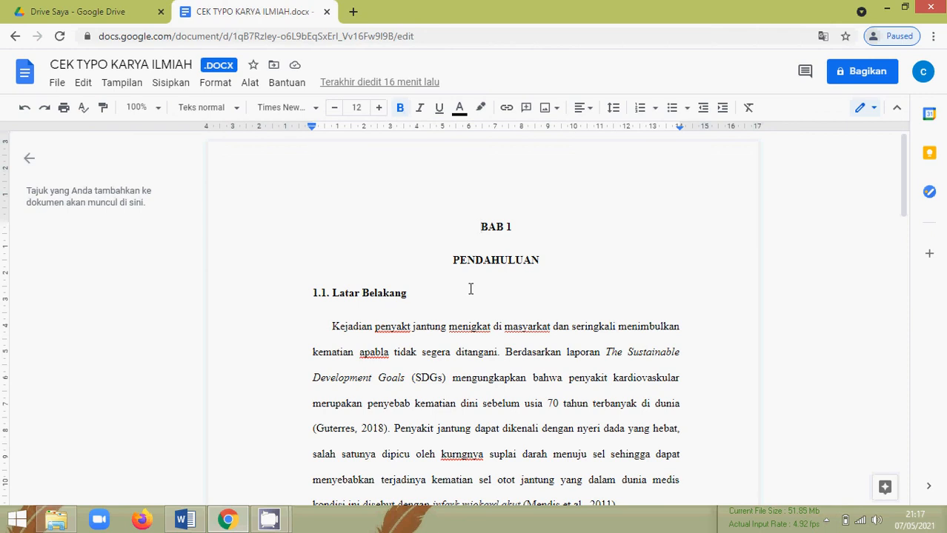
click(248, 88)
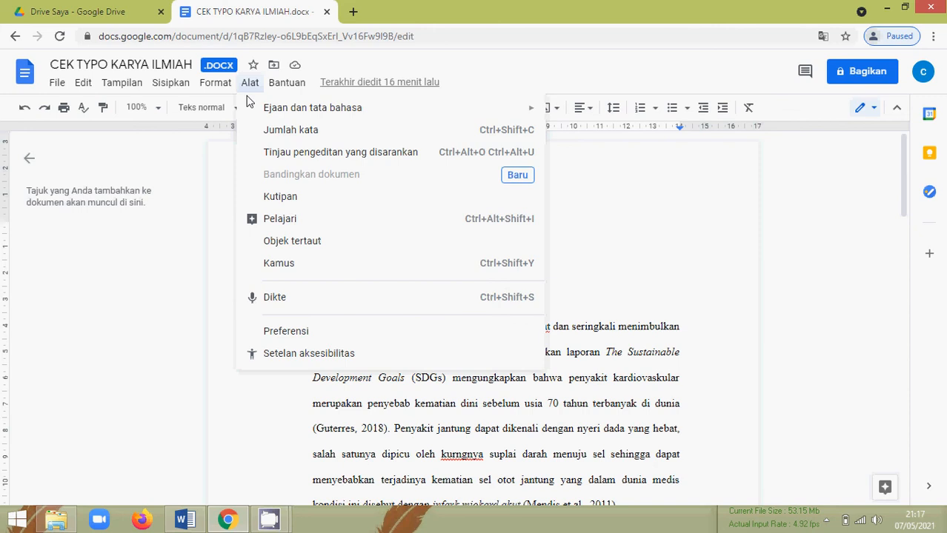
mouse_move(248, 115)
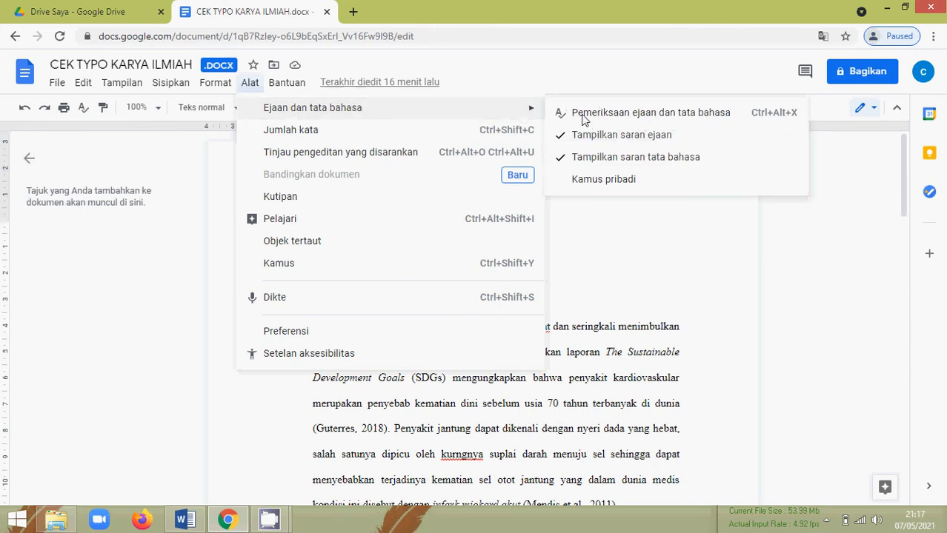
click(714, 119)
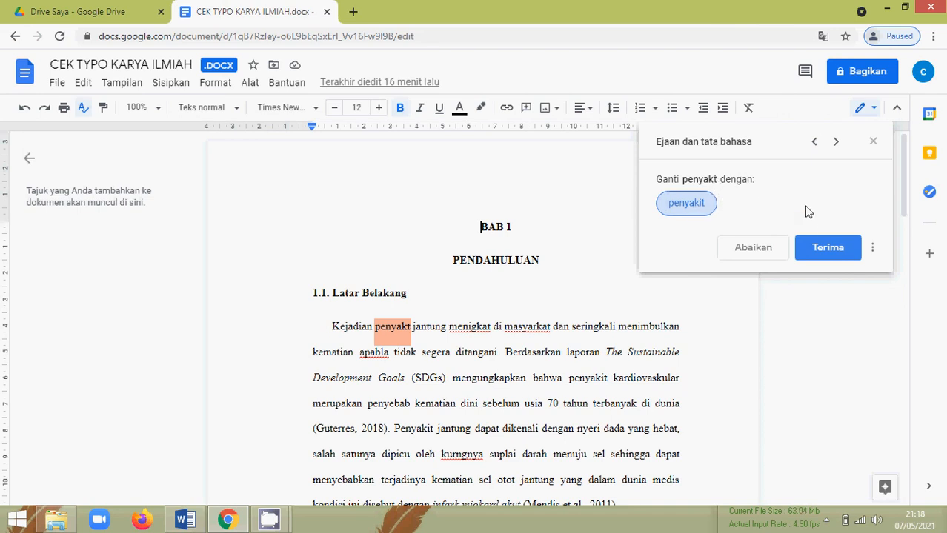
- Accept the suggested spellings penyakit, meningkat, masyarakat, apabila and kurangnya in the first paragraph of Latar Belakang
click(827, 248)
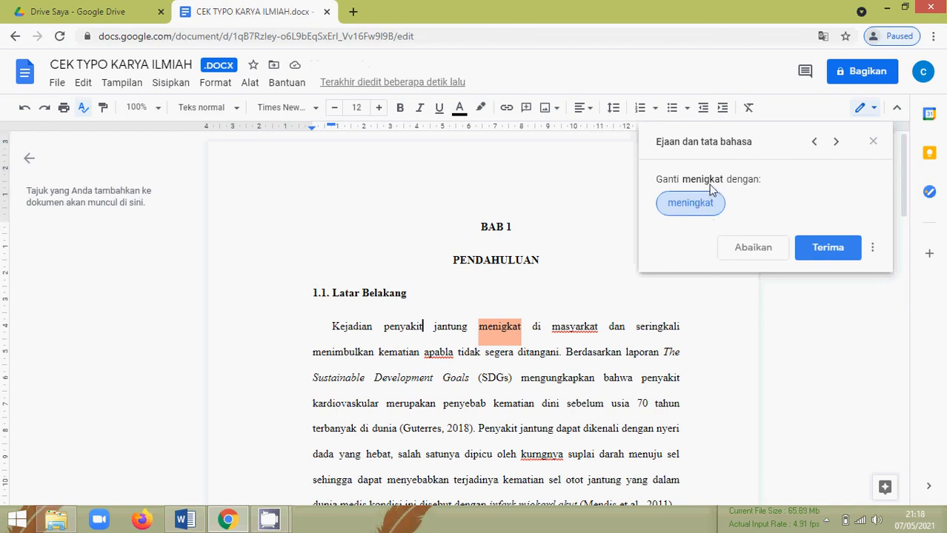
click(831, 247)
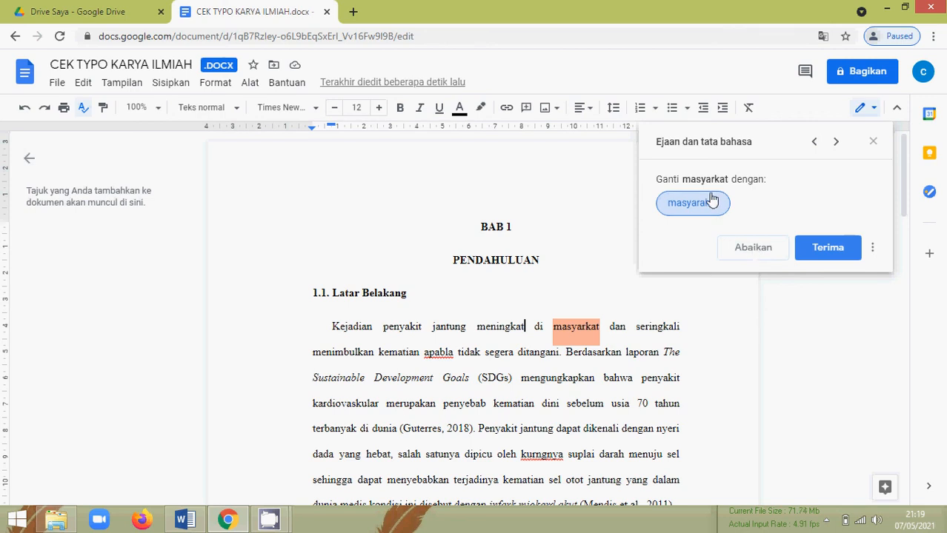
click(828, 249)
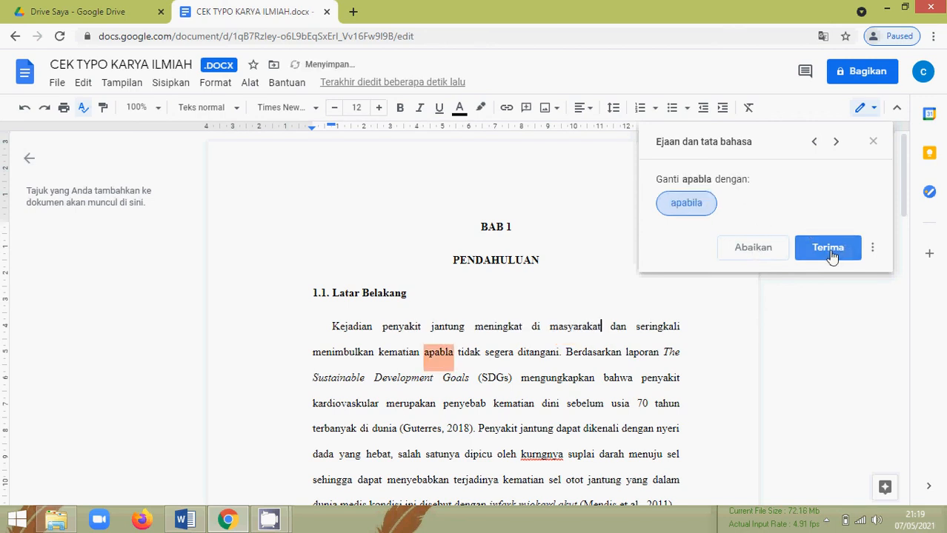
click(828, 249)
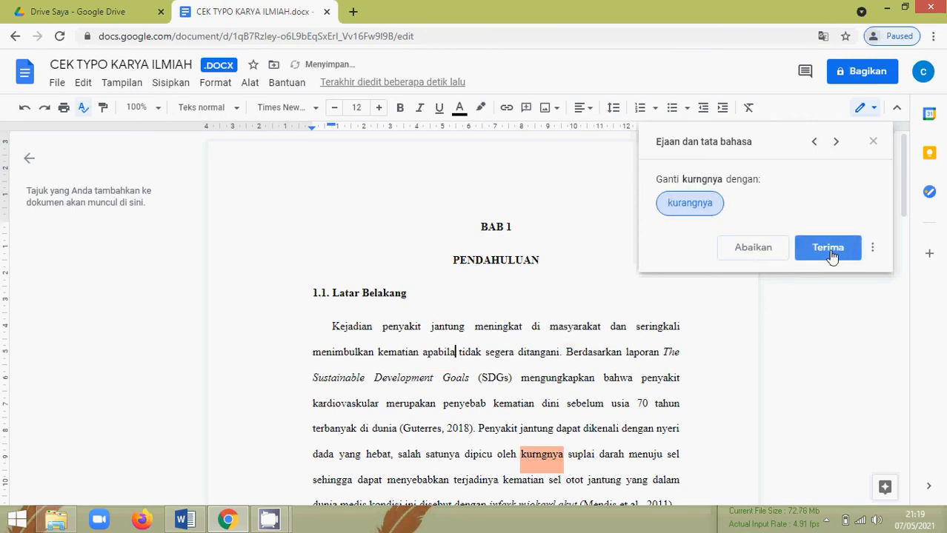
click(828, 249)
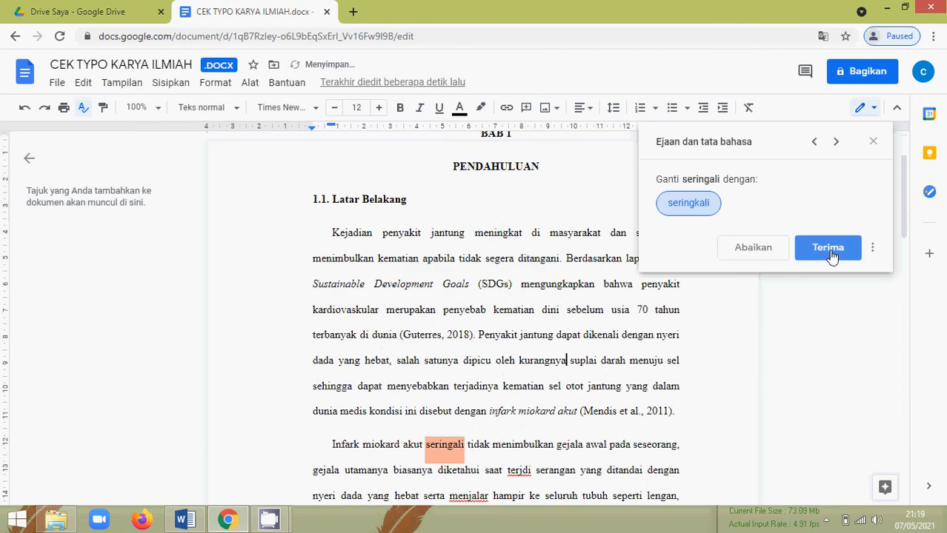
- Accept the suggestions seringkali, terjadi, menyebar and algoritma nya in the second paragraph, and tahun on page 2
click(829, 251)
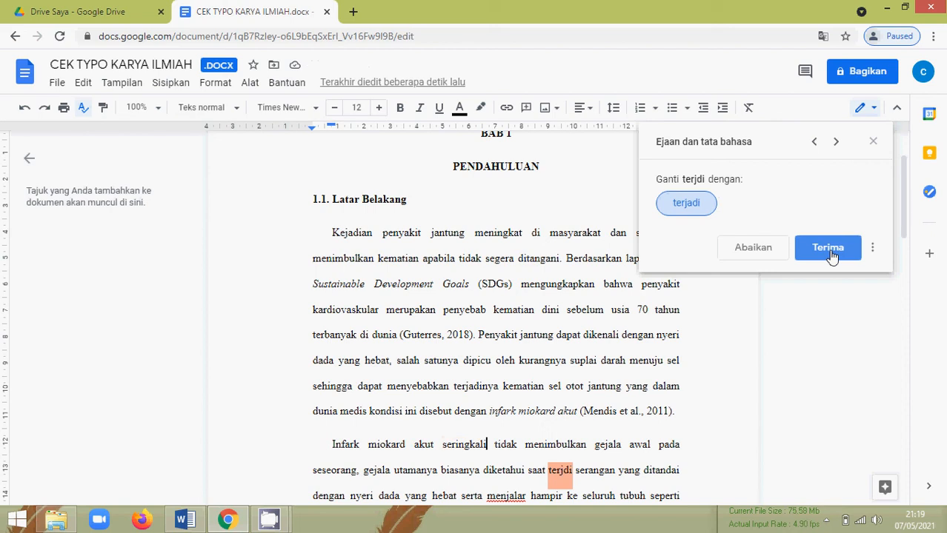
click(828, 247)
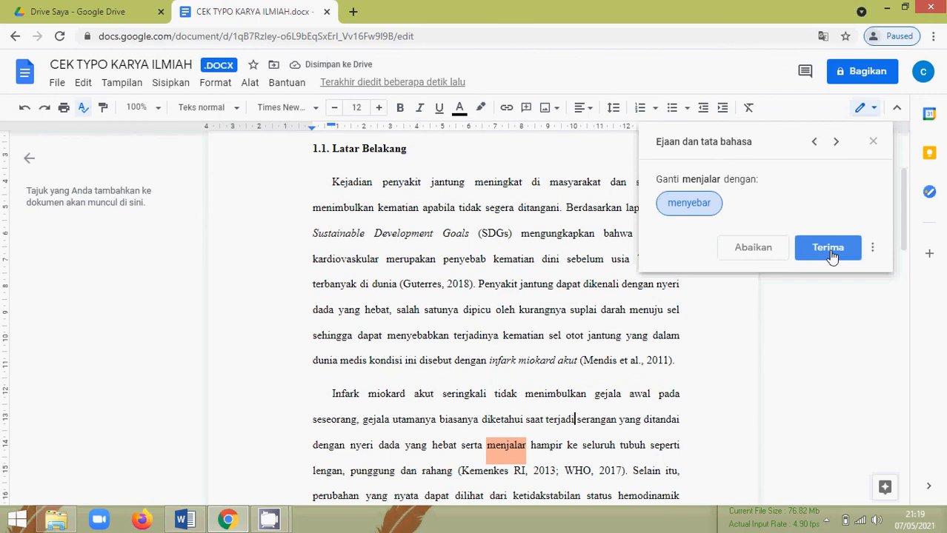
click(827, 247)
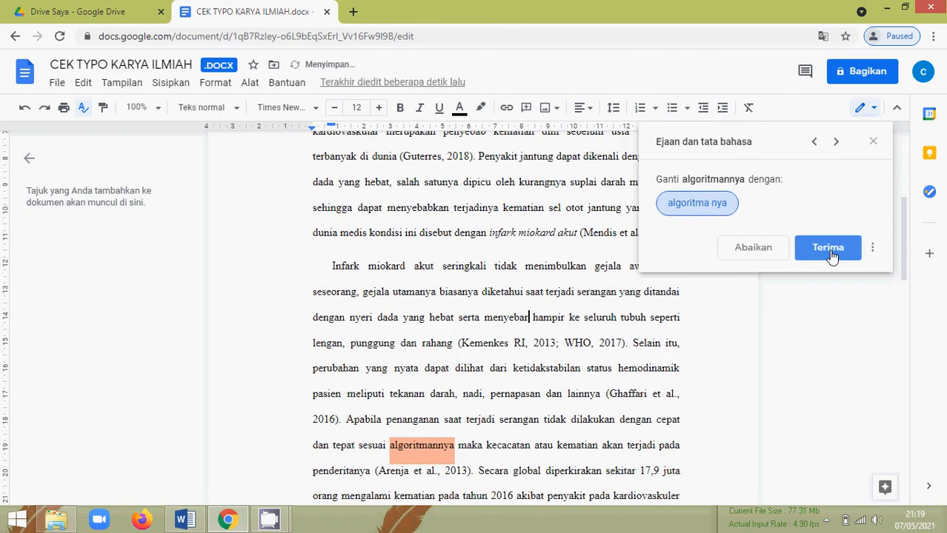
click(827, 247)
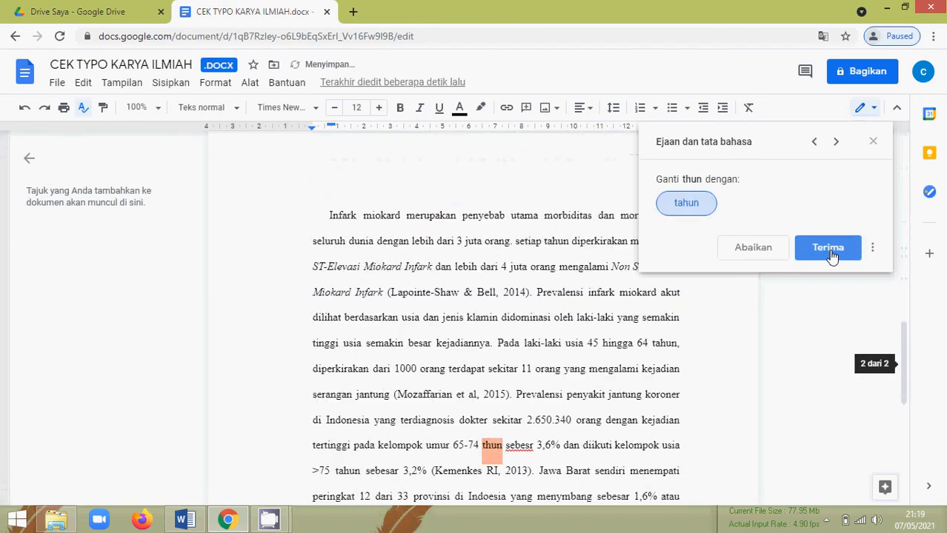
click(827, 247)
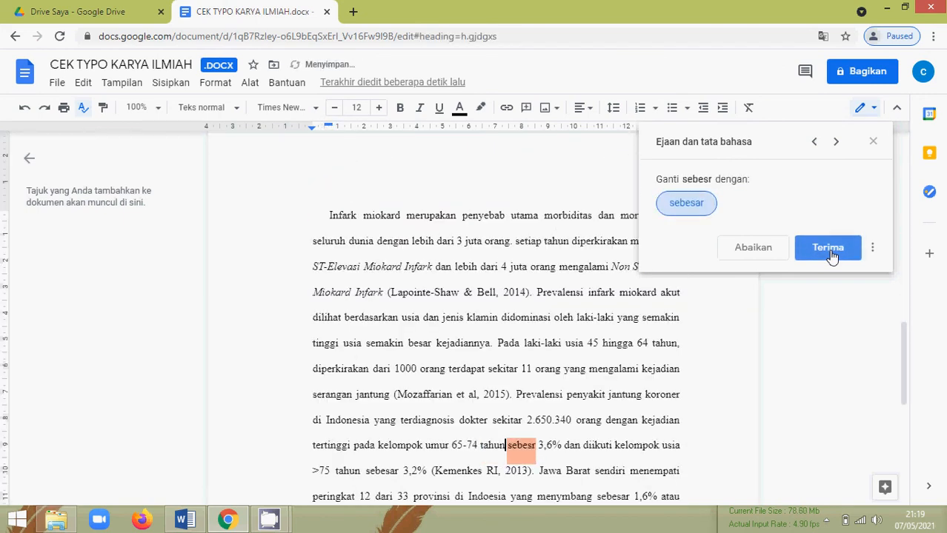
- Accept the suggested spellings sebesar and terdiagnosa in the Infark miokard paragraph to finish the spelling and grammar check
click(828, 248)
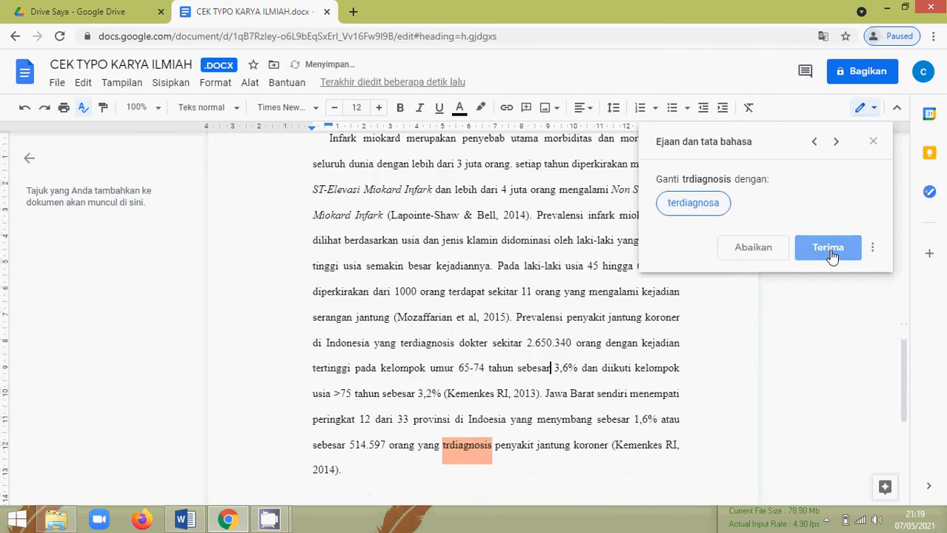
click(831, 254)
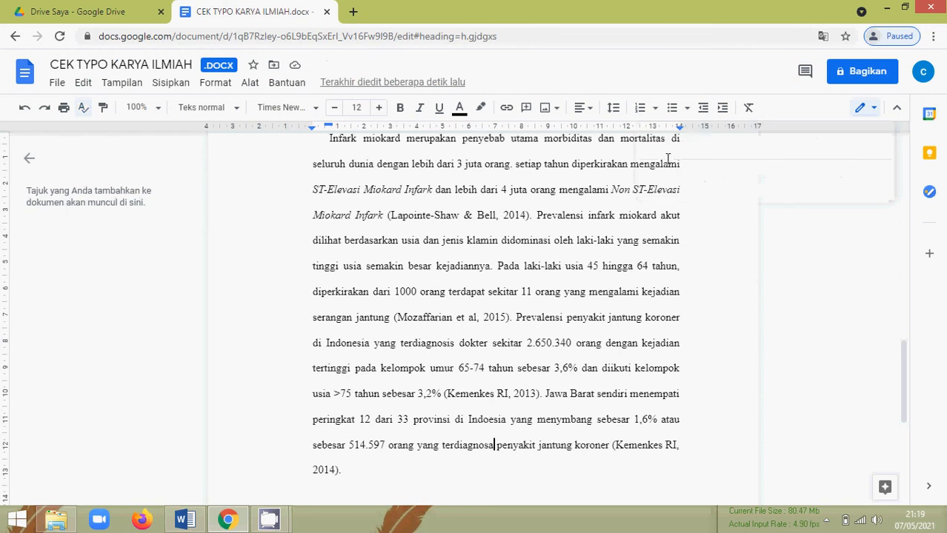
- View the file formats offered for downloading the corrected document, and close the list without choosing one
scroll(584, 336, up, 15)
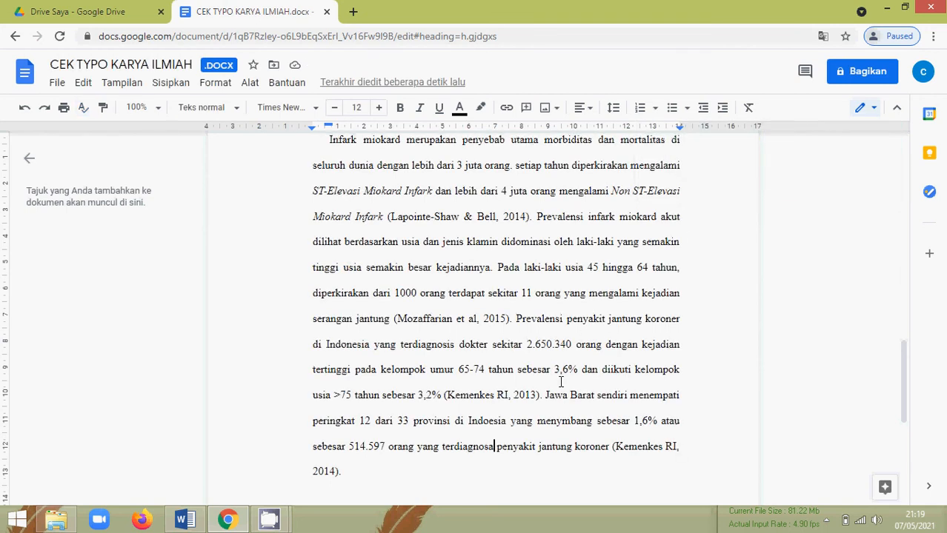
scroll(572, 356, up, 1)
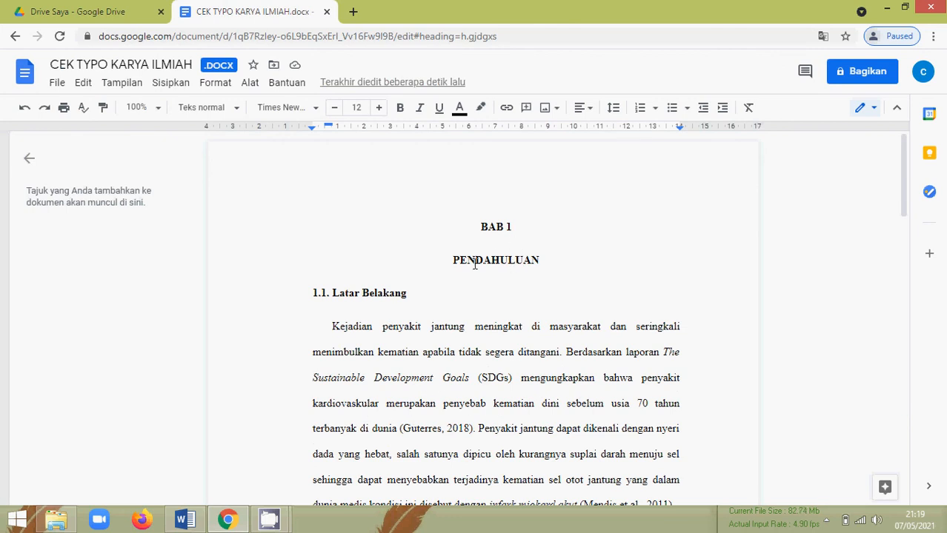
click(57, 83)
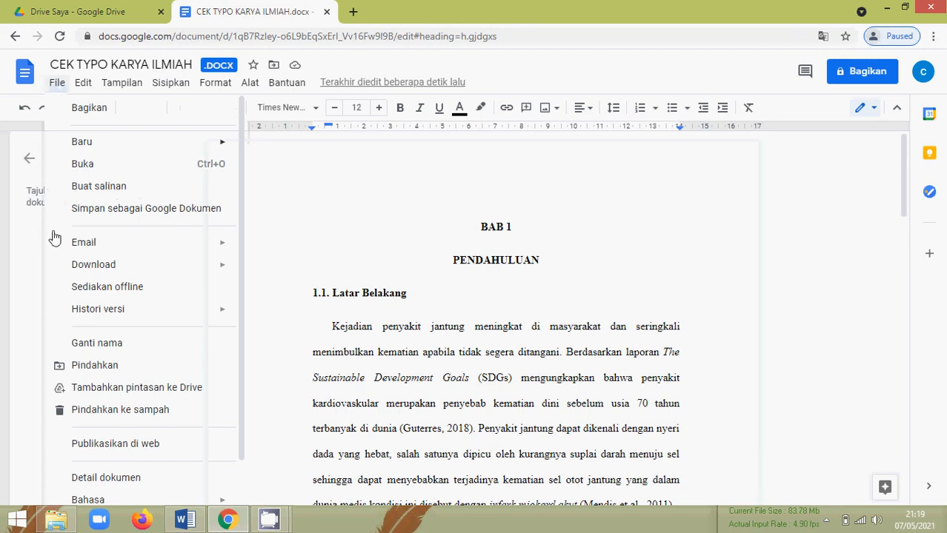
mouse_move(85, 265)
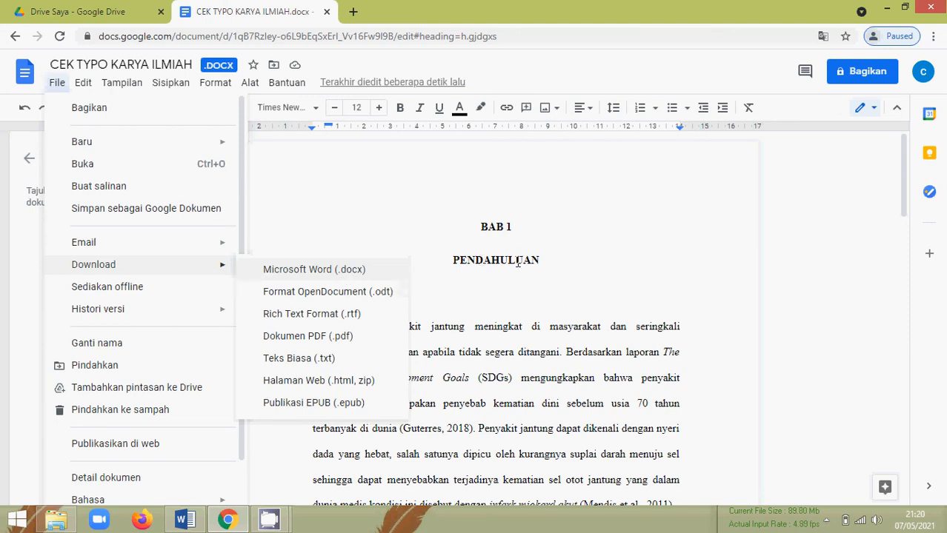
click(546, 260)
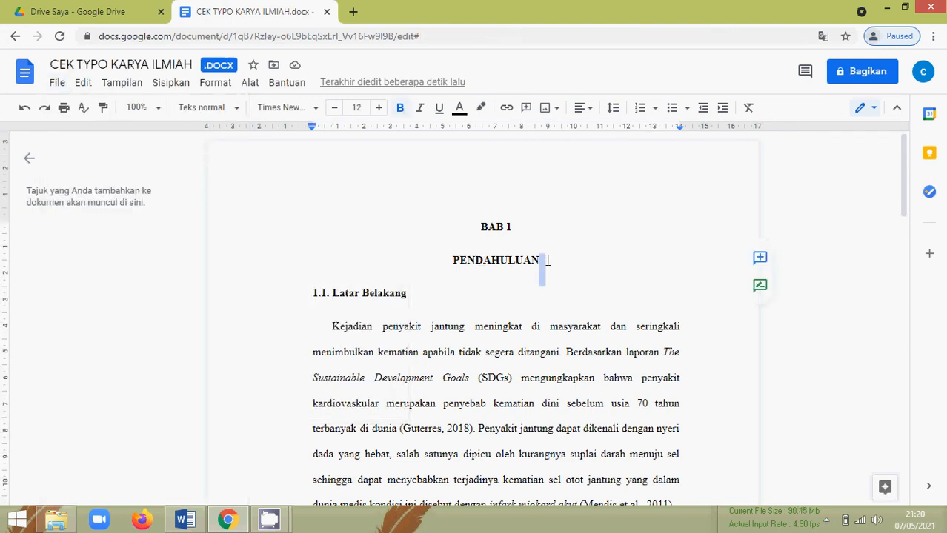
click(546, 260)
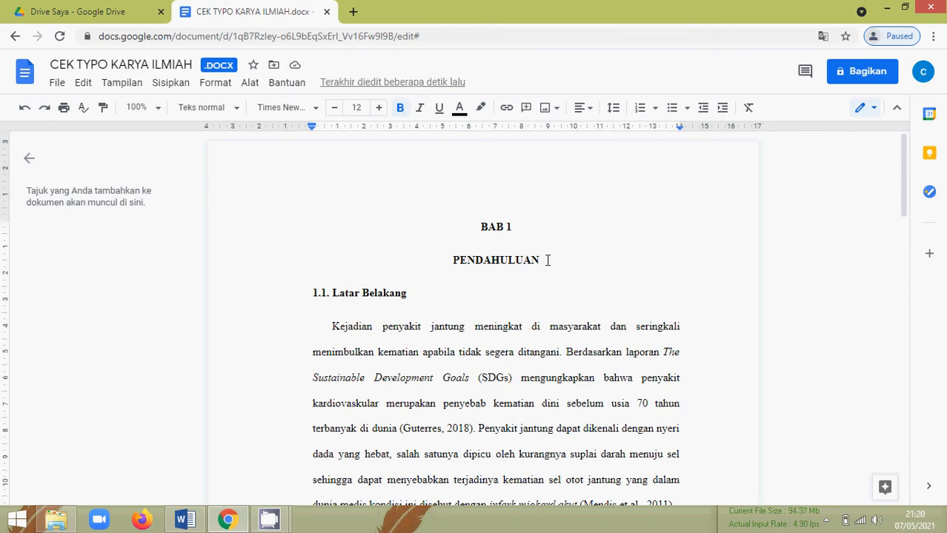
- Minimize the open windows to return to the desktop
click(888, 8)
click(888, 8)
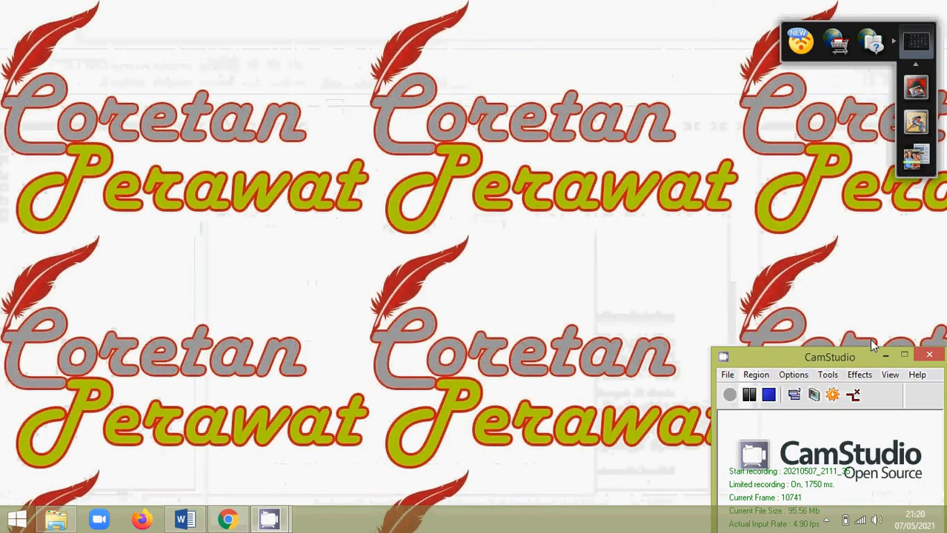